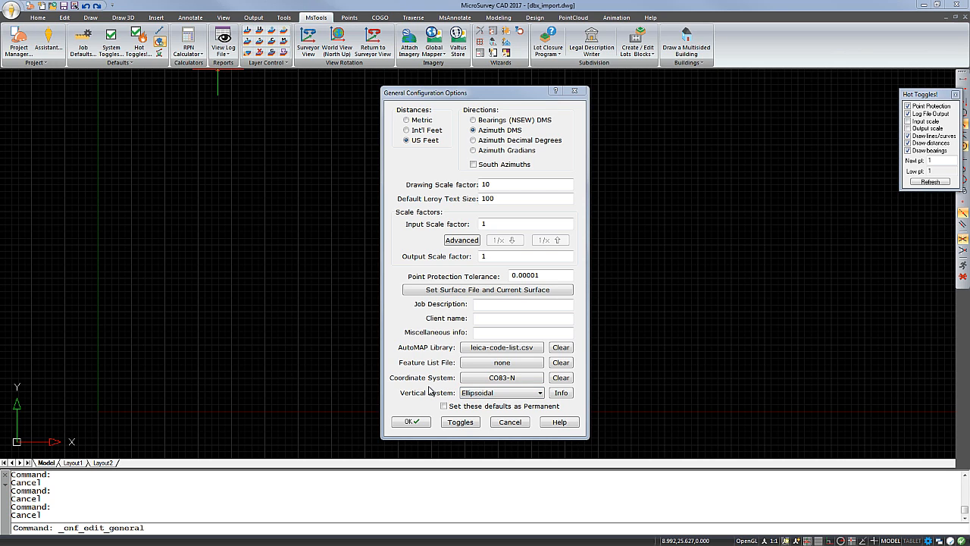
Accept the general configuration options and choose the DBX folder BENSON1_7008_0425_141434 for a Leica DBX raw data import.
click(412, 422)
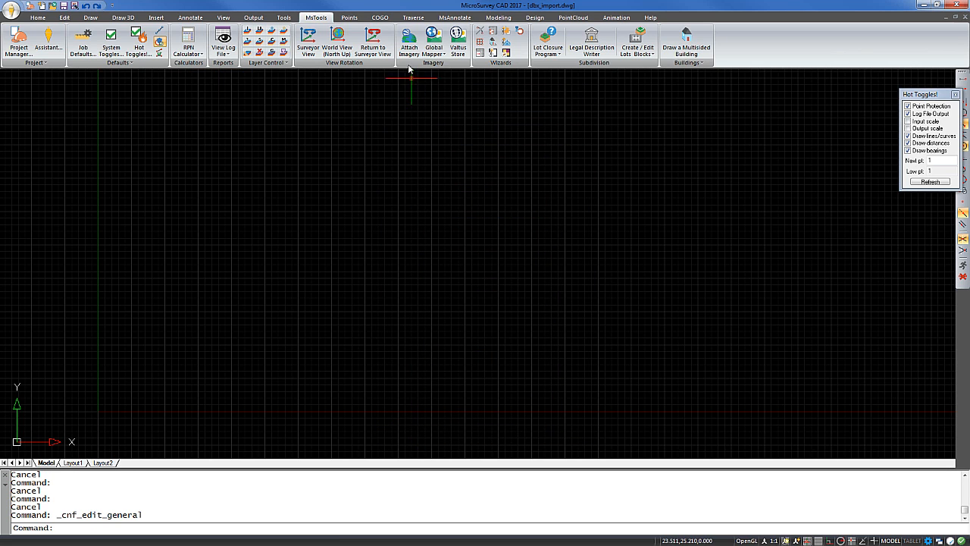
click(413, 17)
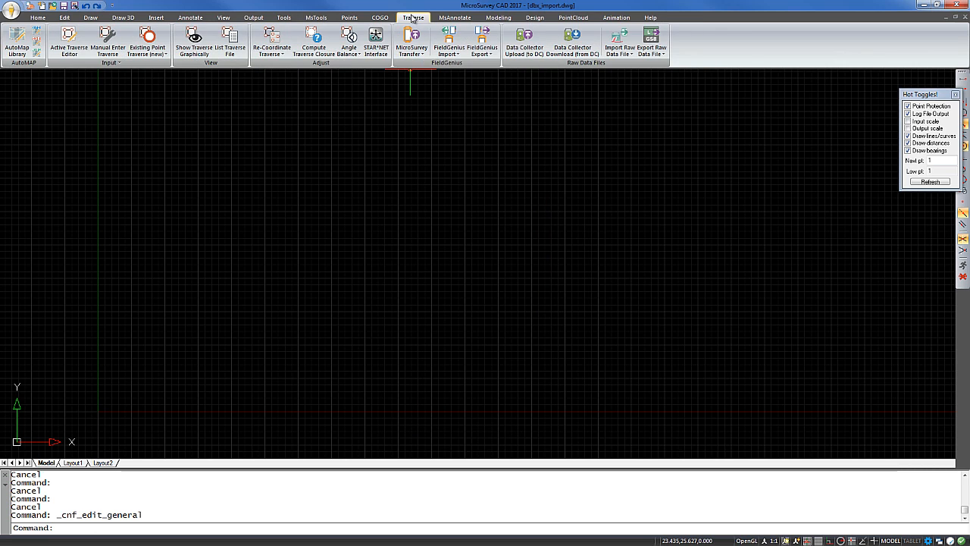
click(620, 52)
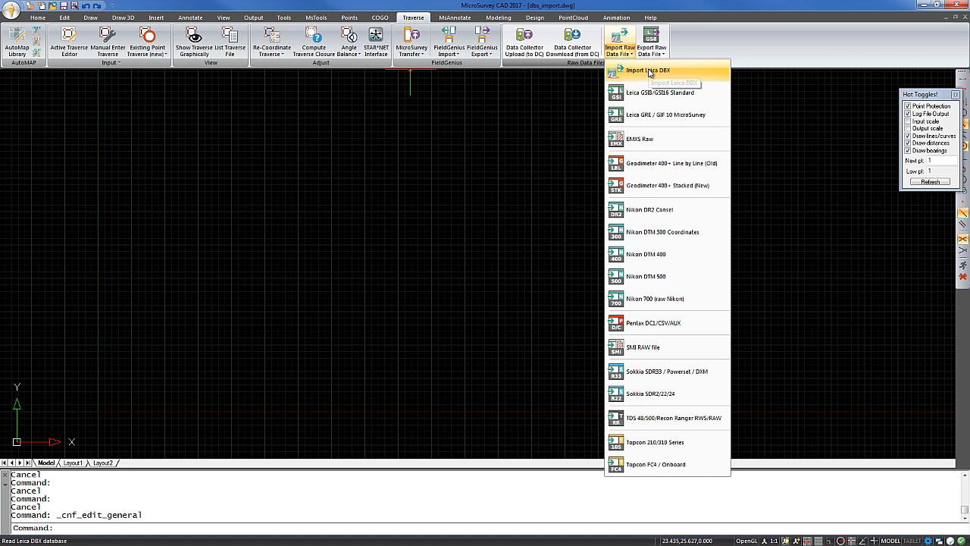
click(649, 71)
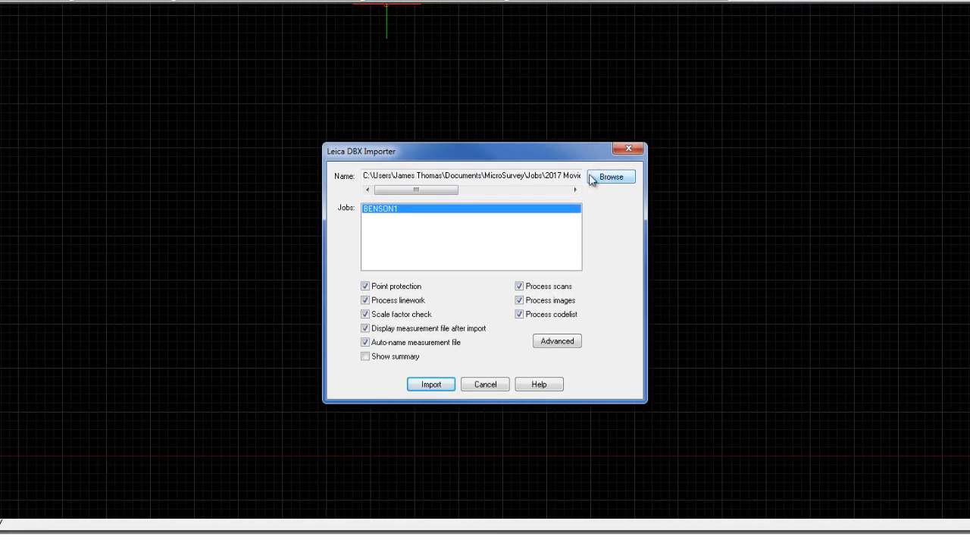
click(609, 177)
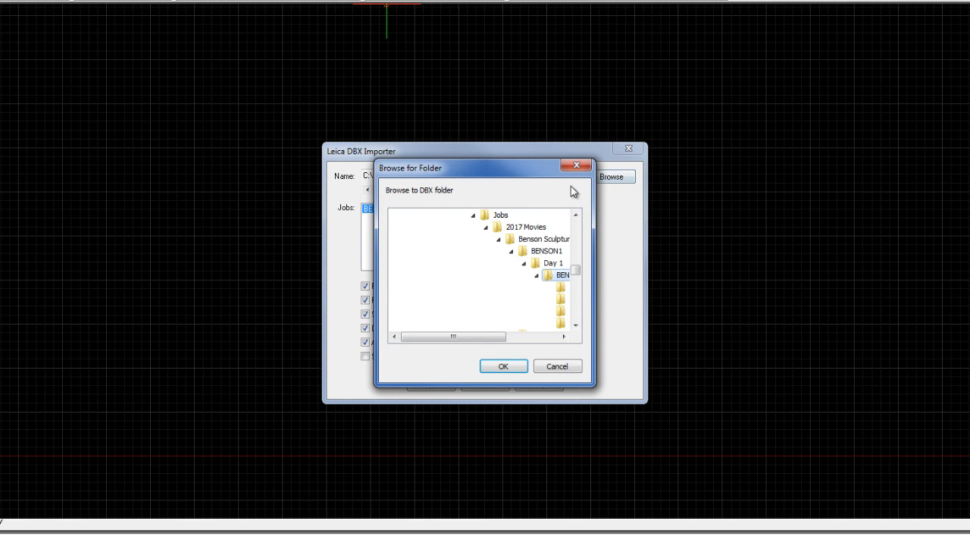
drag(472, 336, 526, 337)
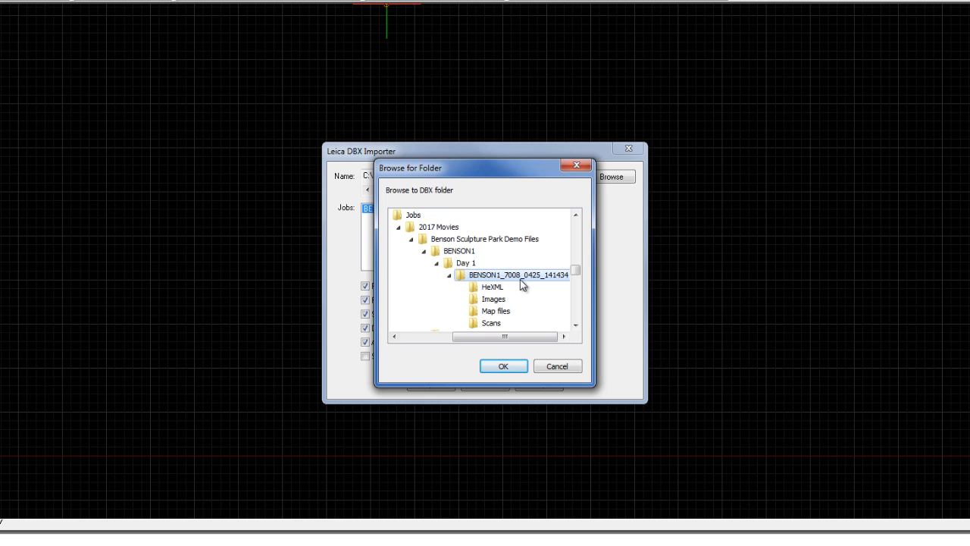
click(501, 367)
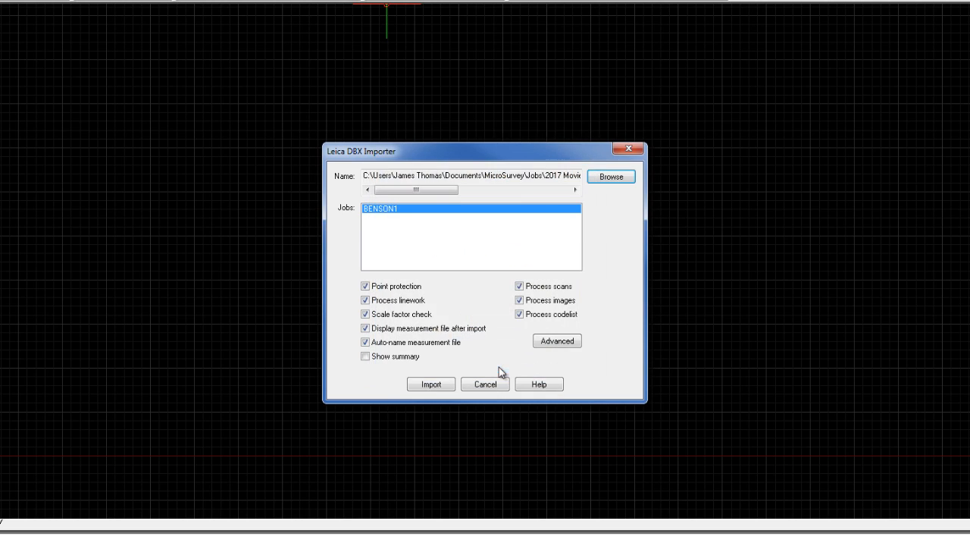
Import the BENSON1 job with Show summary enabled and Process scans disabled, accepting the advanced processing options as they are.
click(385, 214)
click(366, 356)
click(519, 286)
click(549, 343)
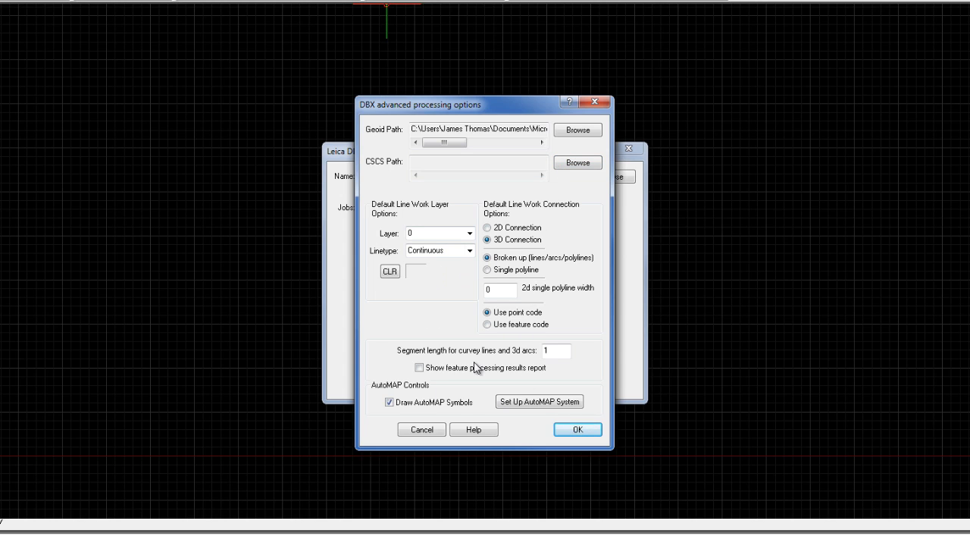
click(593, 431)
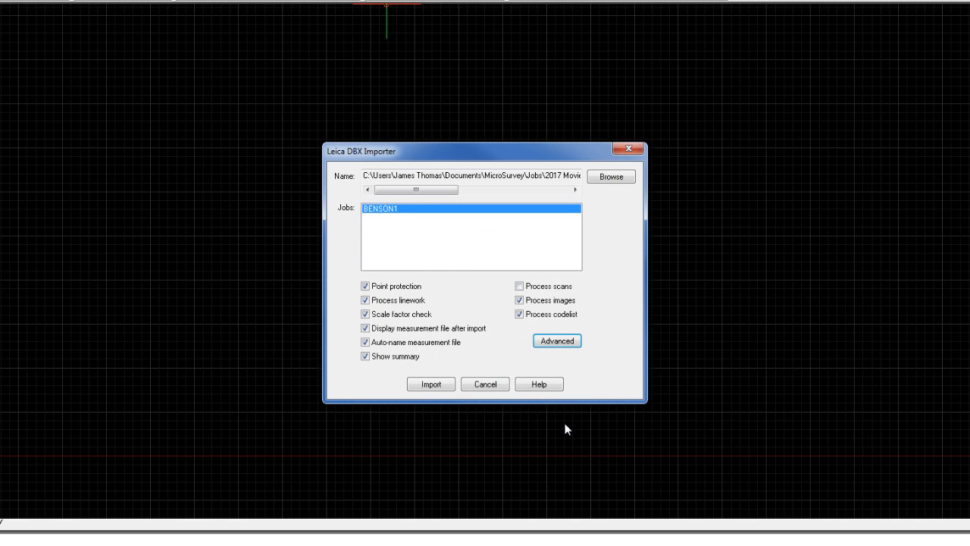
click(442, 385)
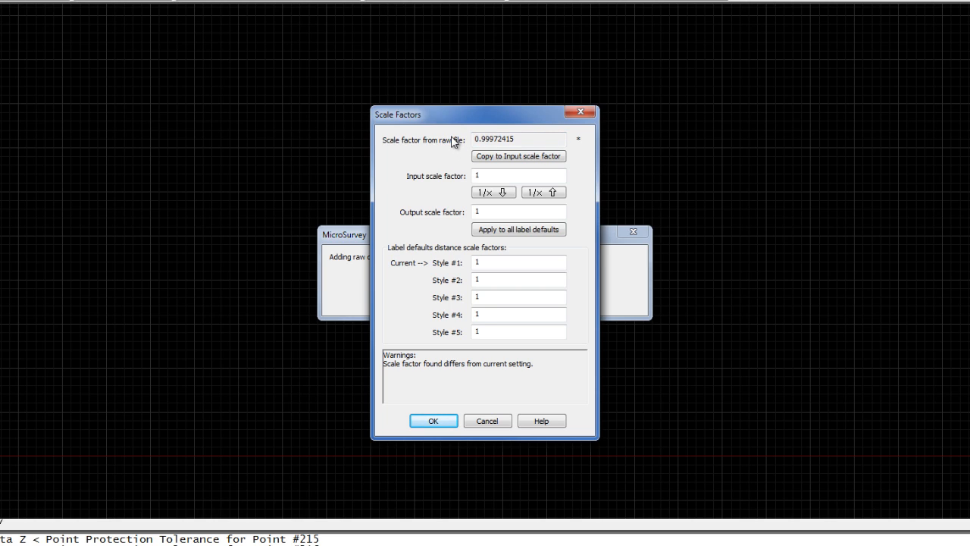
Use the raw file's scale factor 0.99972415 as input scale factor and apply its inverse as output scale to all label defaults.
click(526, 139)
click(519, 156)
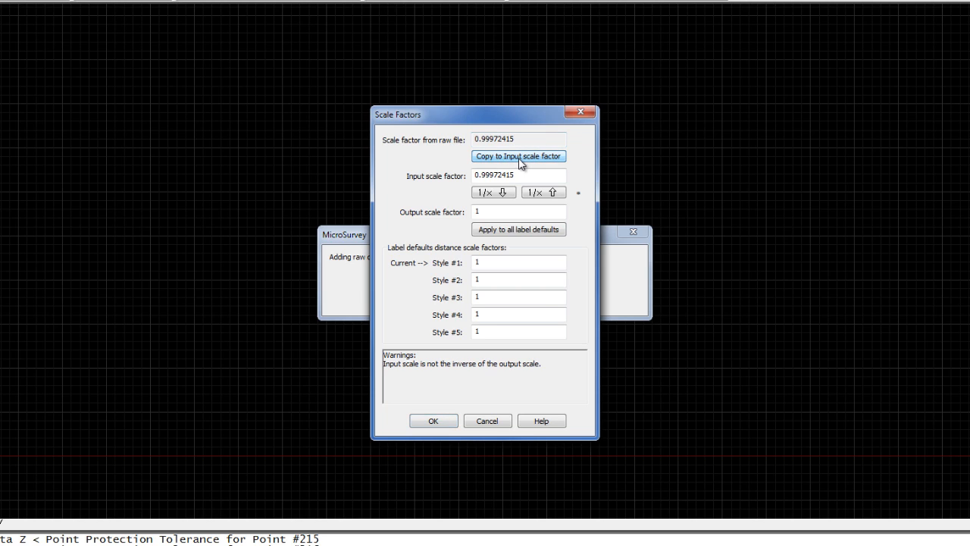
click(501, 193)
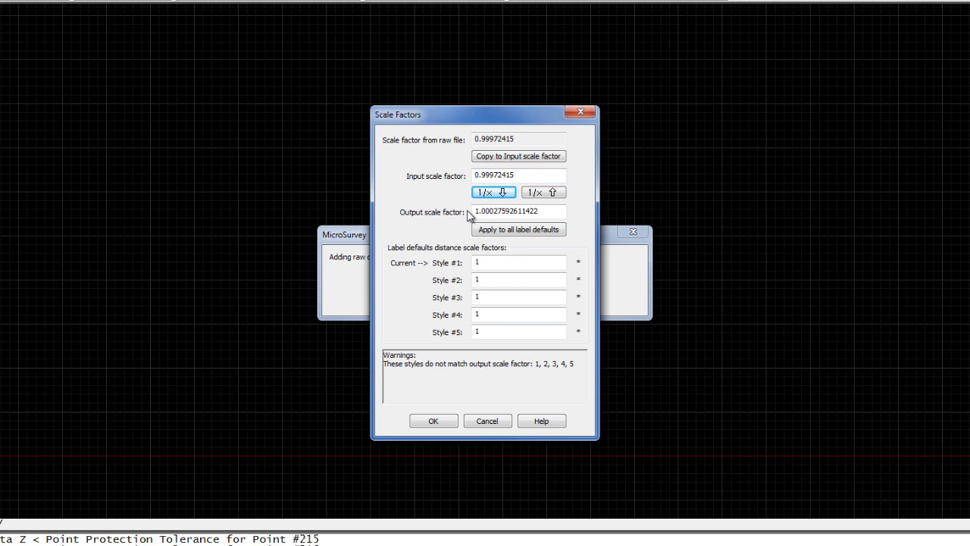
click(507, 231)
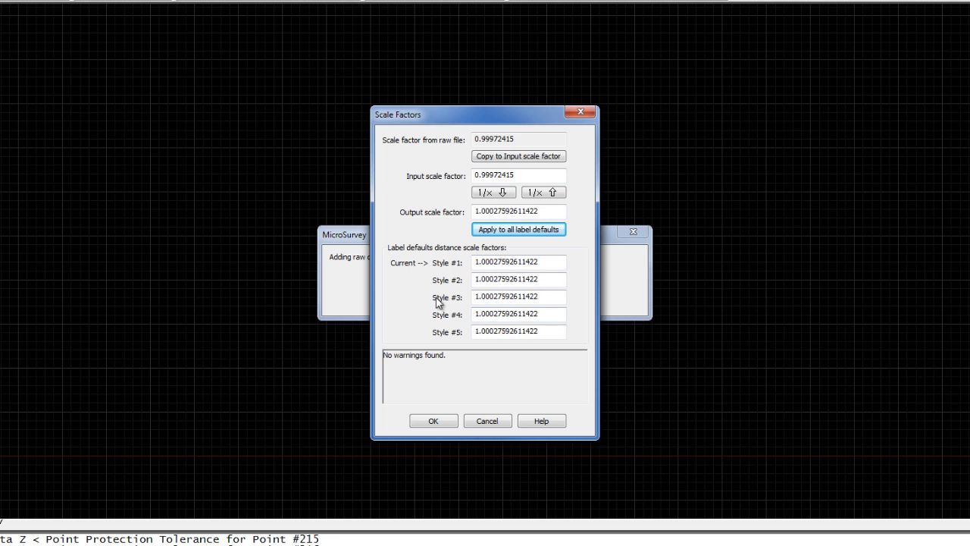
click(441, 422)
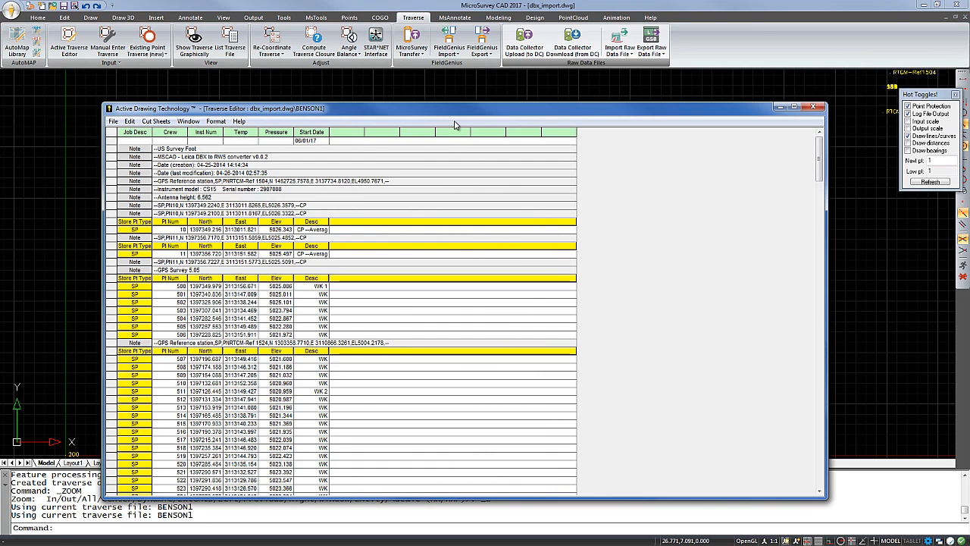
Review the imported BENSON1 measurements, scan records and setup notes in the traverse editor, and close it.
drag(441, 114, 444, 101)
drag(443, 81, 440, 81)
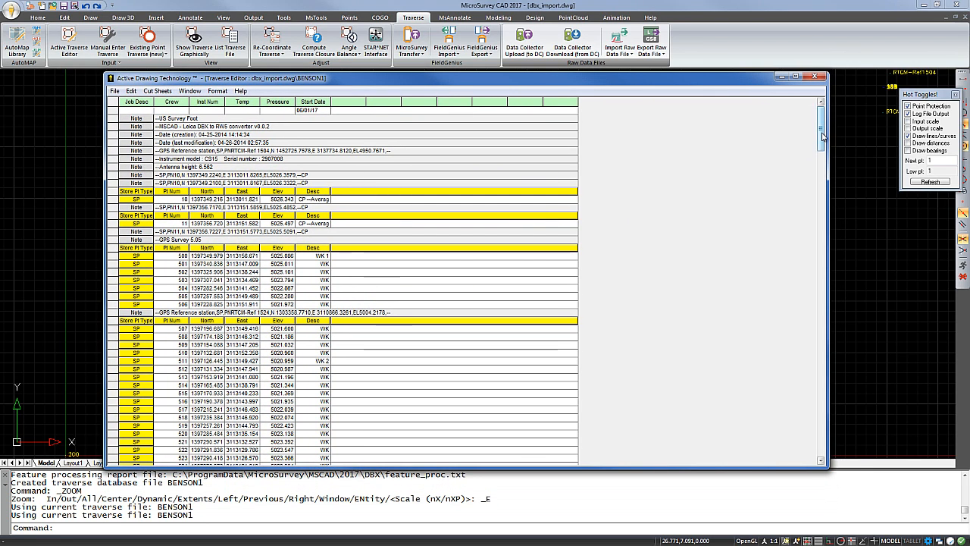
drag(822, 135, 810, 285)
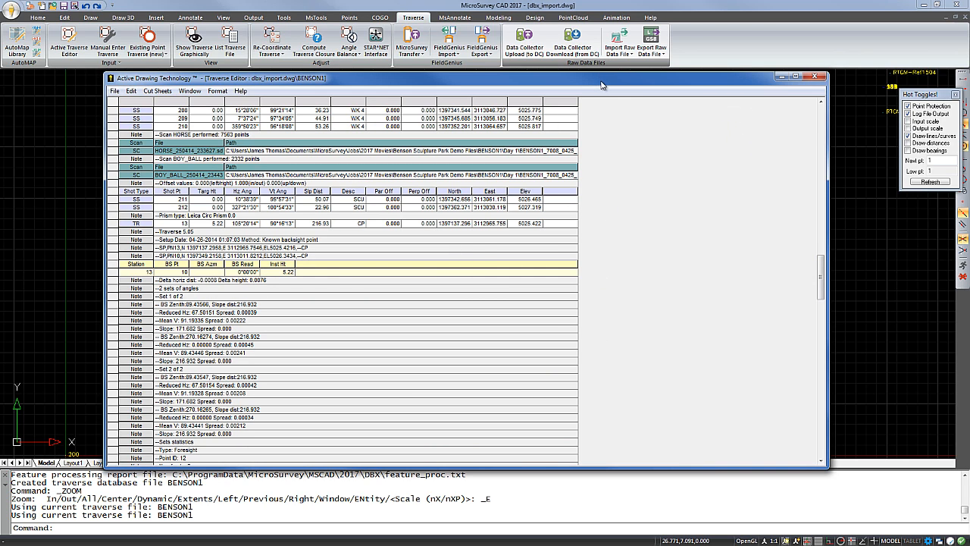
click(818, 77)
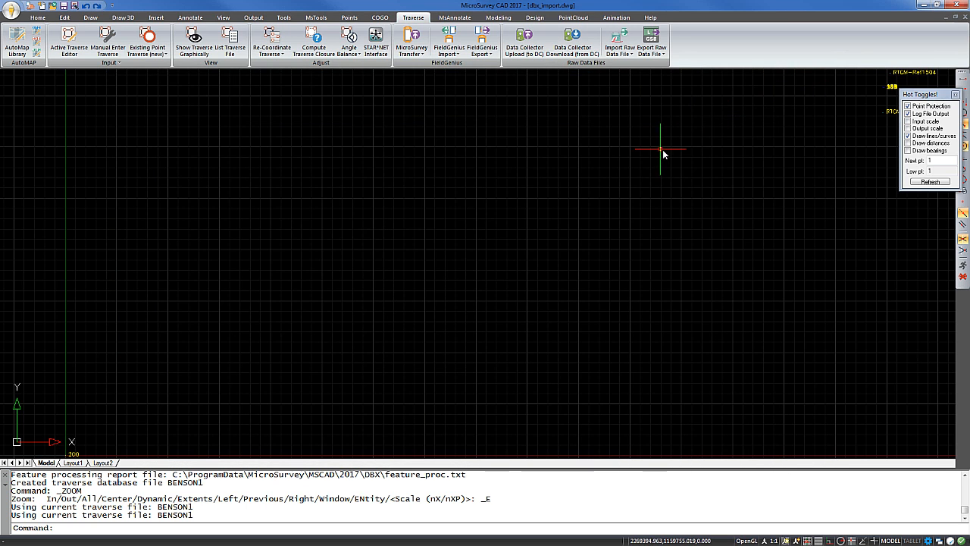
Close the Hot Toggles window and delete point 200 near the drawing origin.
scroll(671, 152, down, 2)
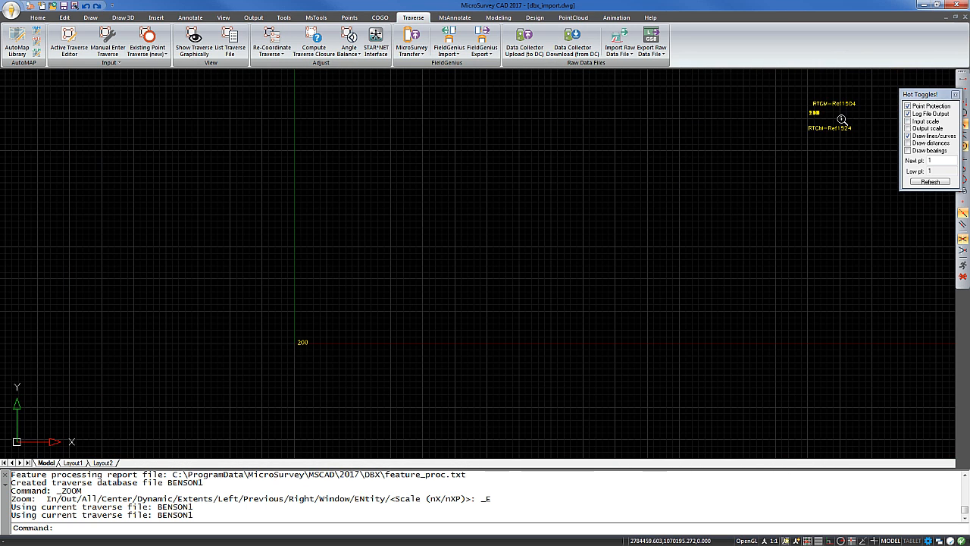
click(956, 95)
mouse_move(659, 232)
middle_down()
mouse_move(544, 275)
mouse_move(569, 260)
middle_up()
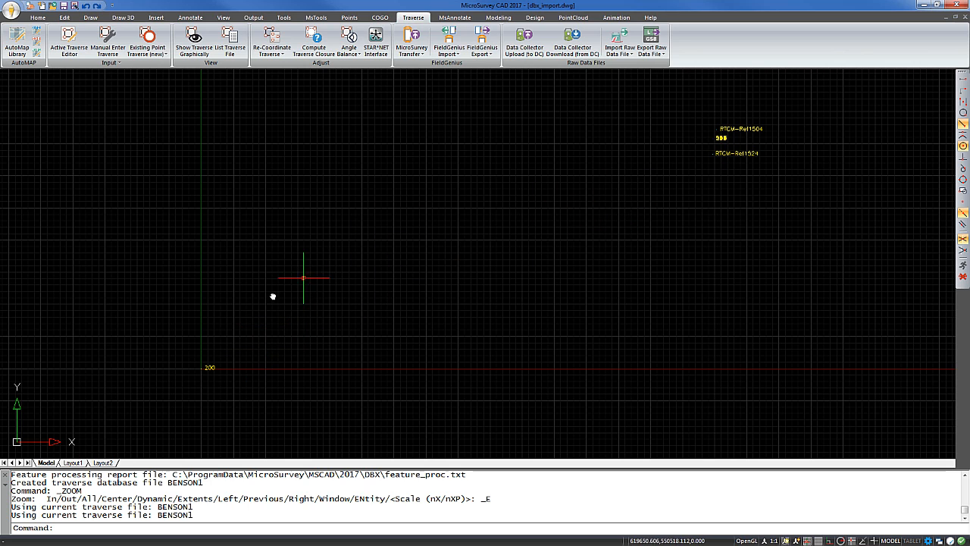
click(231, 343)
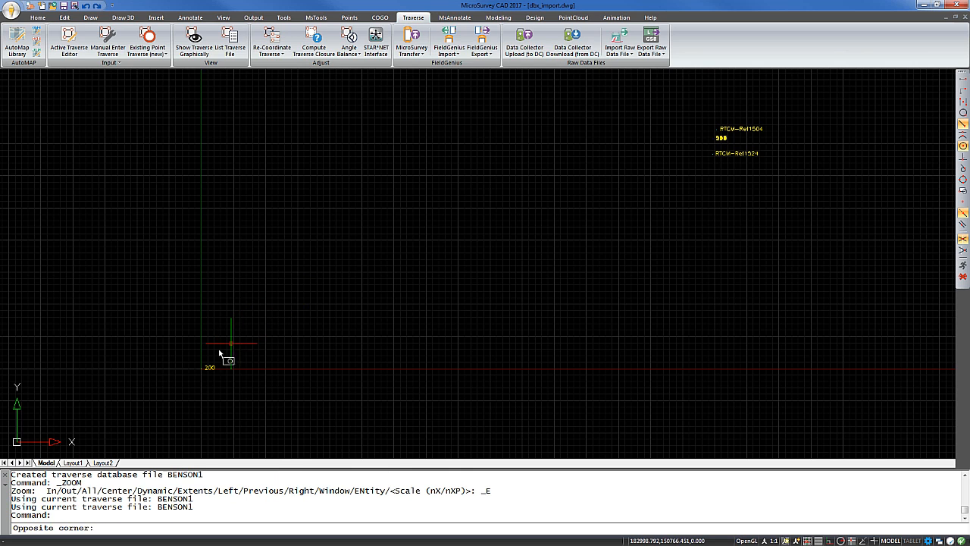
click(158, 388)
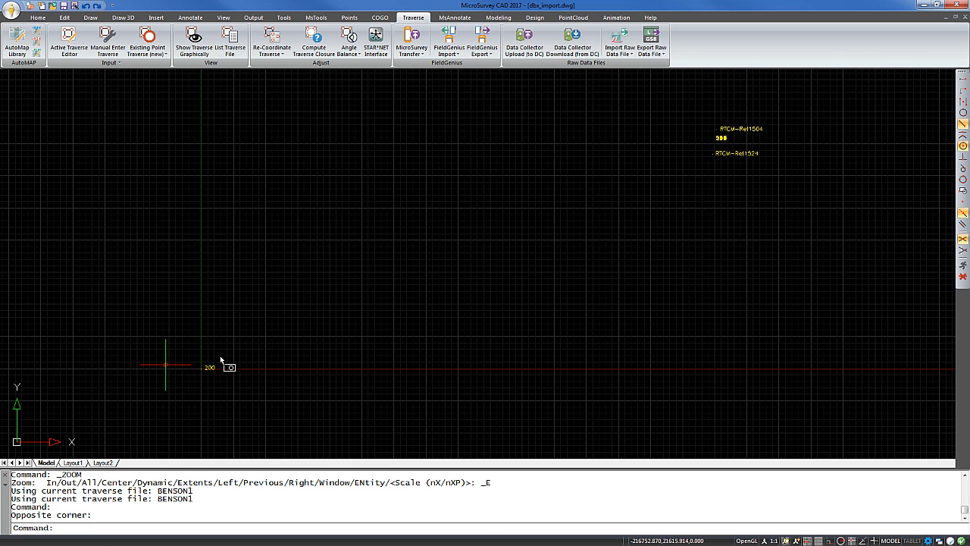
key(Delete)
click(473, 280)
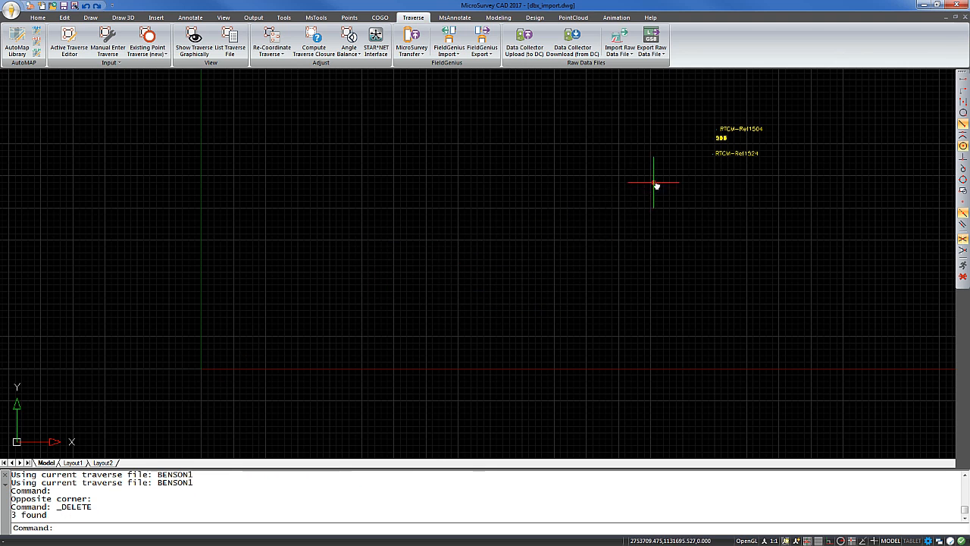
Delete the reference station points RTCM-Ref1524 and RTCM-Ref1504, accepting the point erase.
middle_drag(656, 186, 435, 299)
scroll(447, 292, up, 3)
click(530, 246)
click(454, 304)
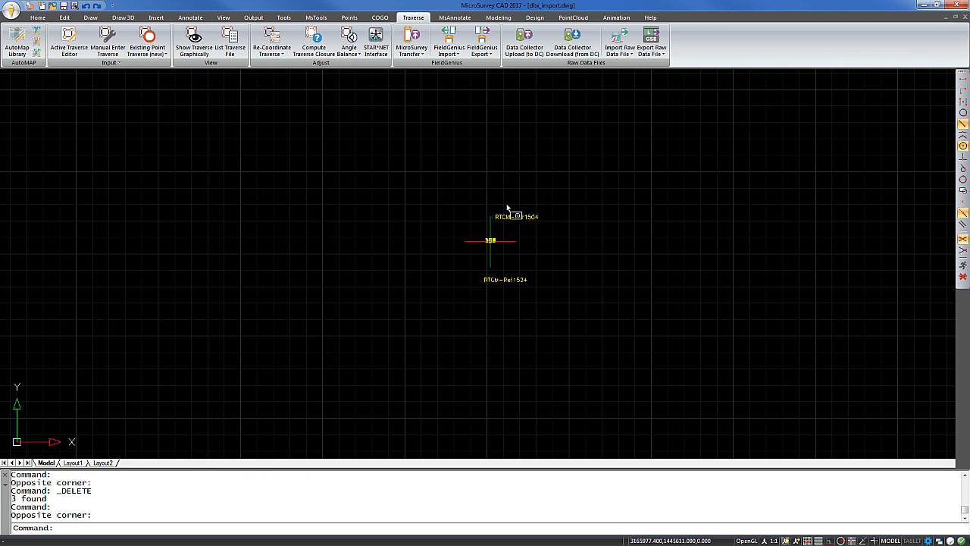
click(507, 207)
click(443, 231)
key(Delete)
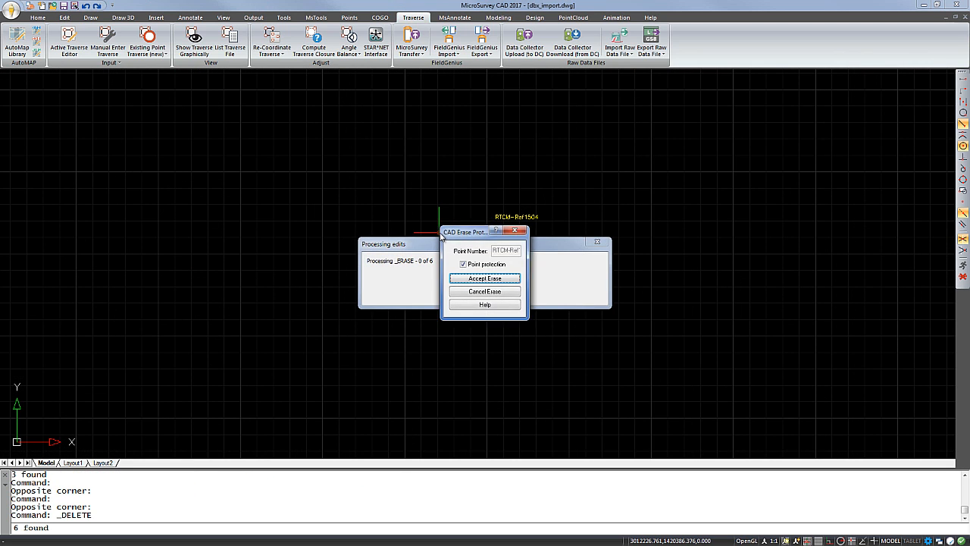
key(Return)
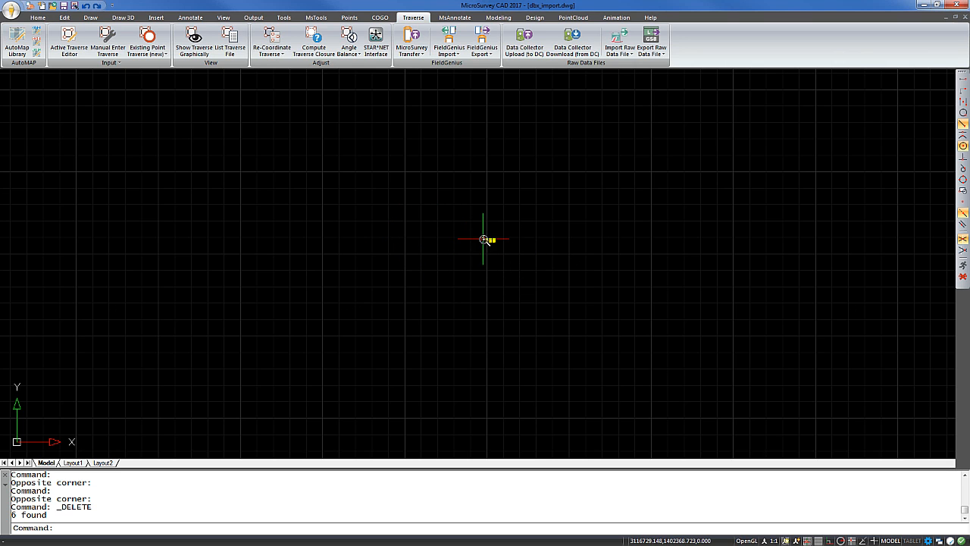
Examine the imported survey points and their connecting linework in the drawing.
scroll(483, 239, up, 4)
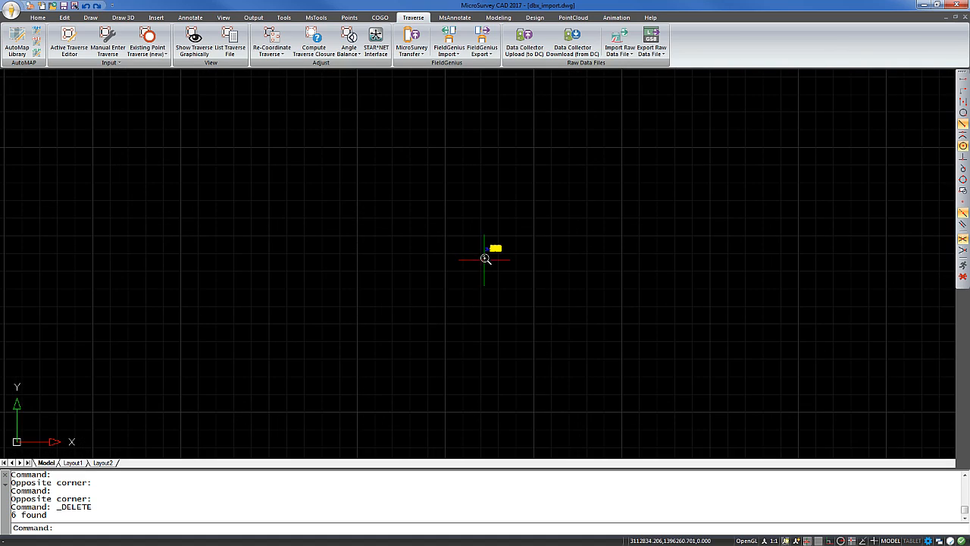
scroll(485, 258, up, 10)
middle_drag(417, 291, 382, 316)
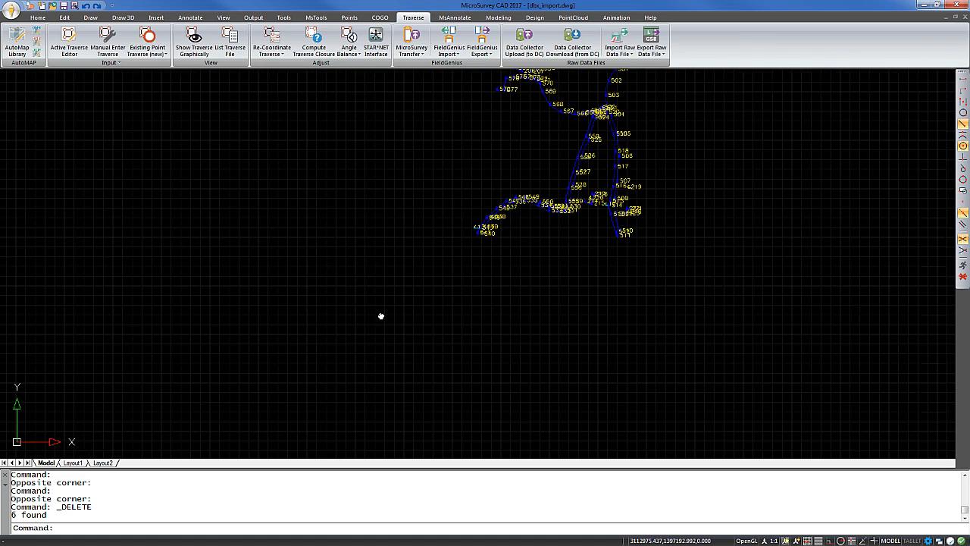
scroll(402, 247, up, 5)
middle_drag(465, 245, 372, 246)
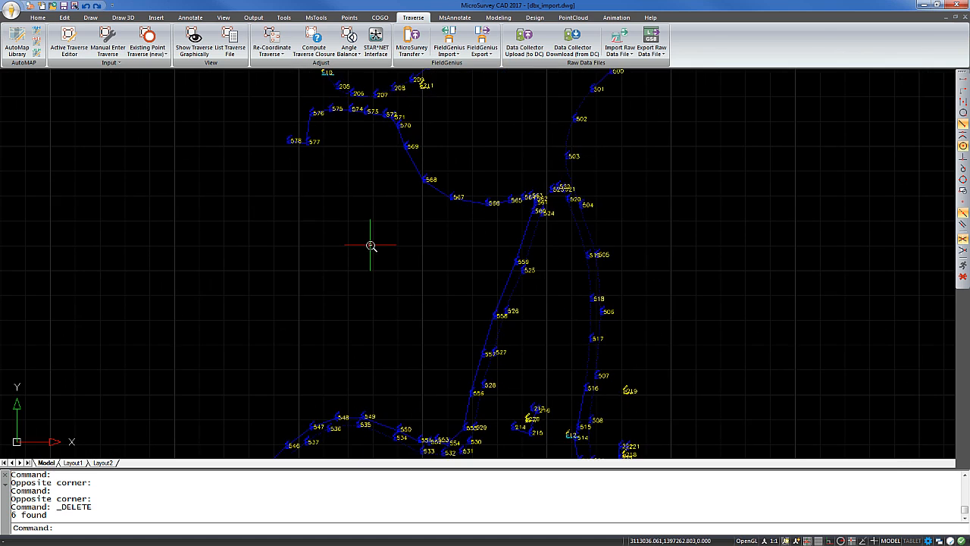
scroll(375, 241, down, 3)
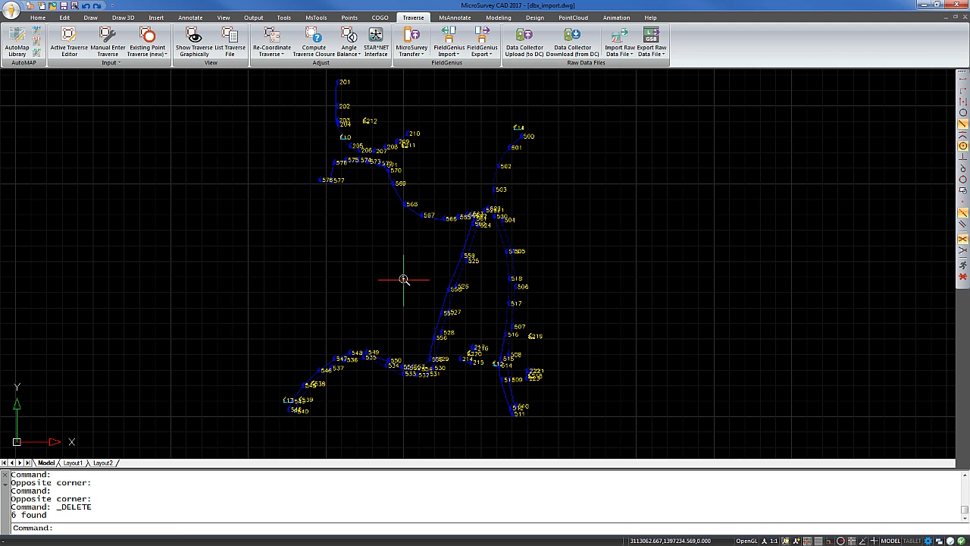
View the images attached to point 10 from the Active Coordinate Editor, and close the image viewer and the editor.
key(ctrl+shift+e)
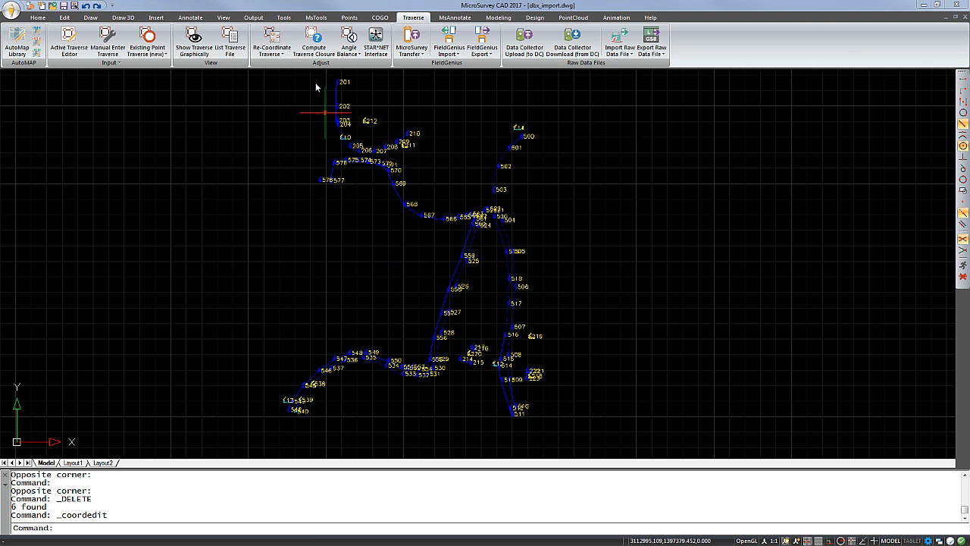
click(349, 18)
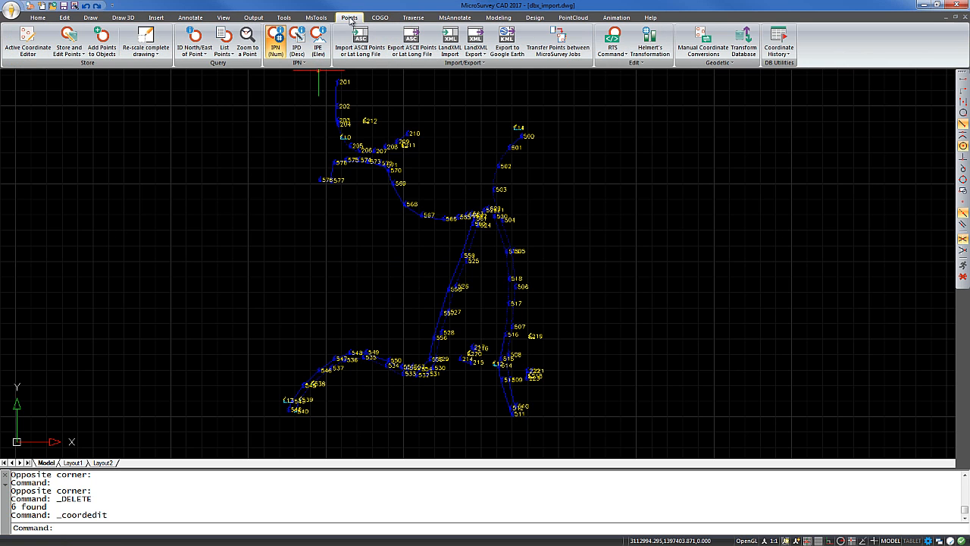
click(28, 38)
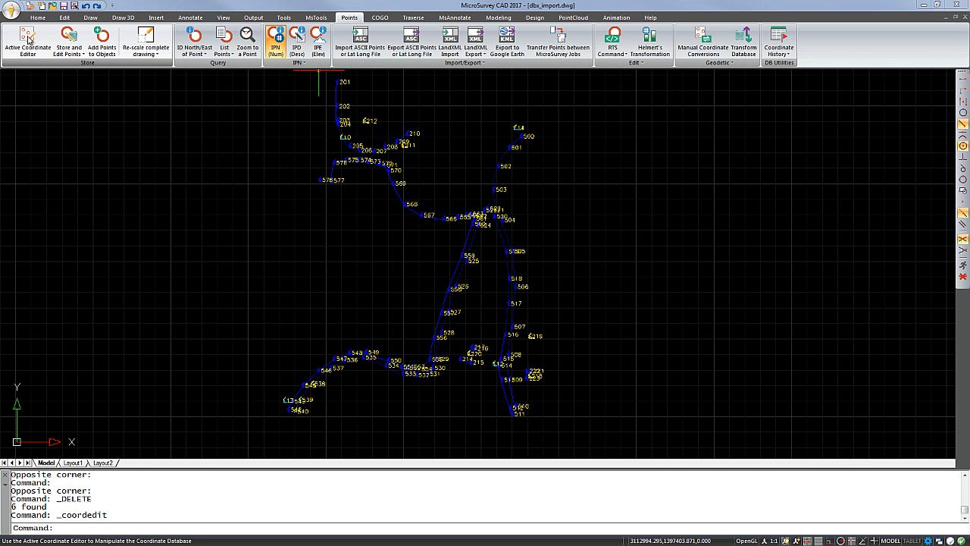
drag(389, 139, 404, 94)
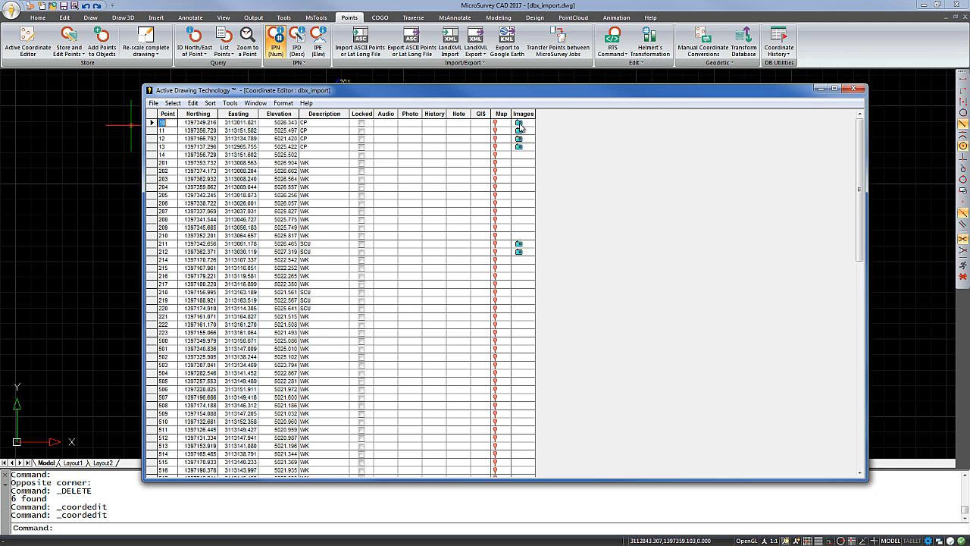
click(519, 125)
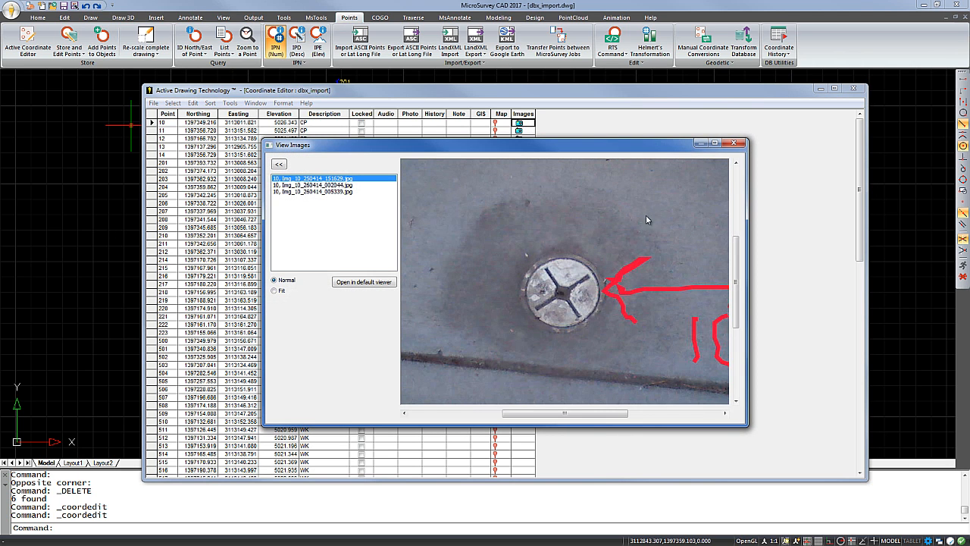
click(733, 144)
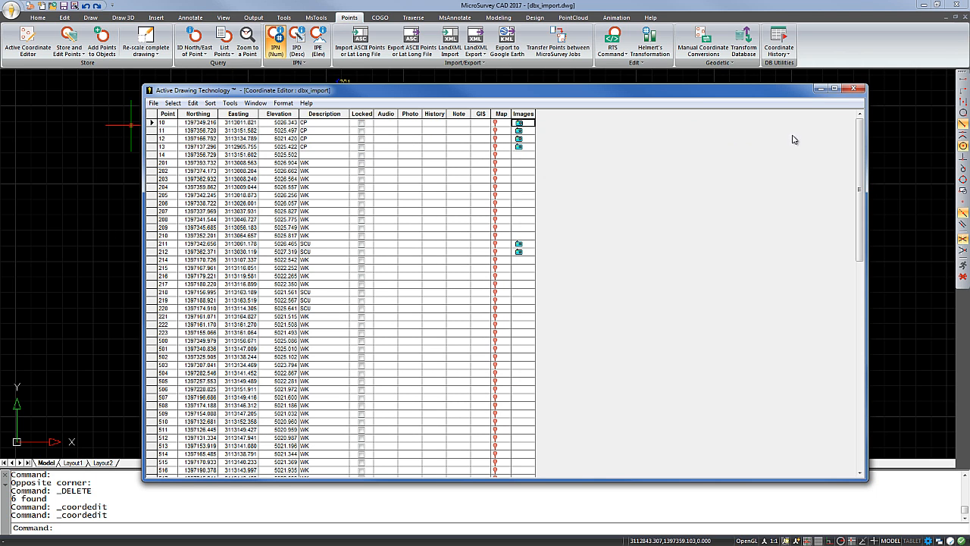
click(852, 90)
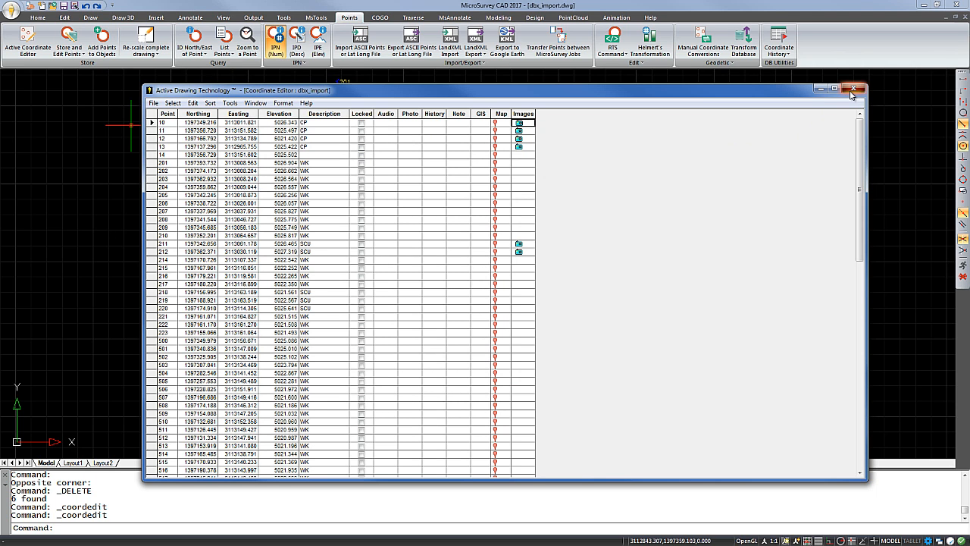